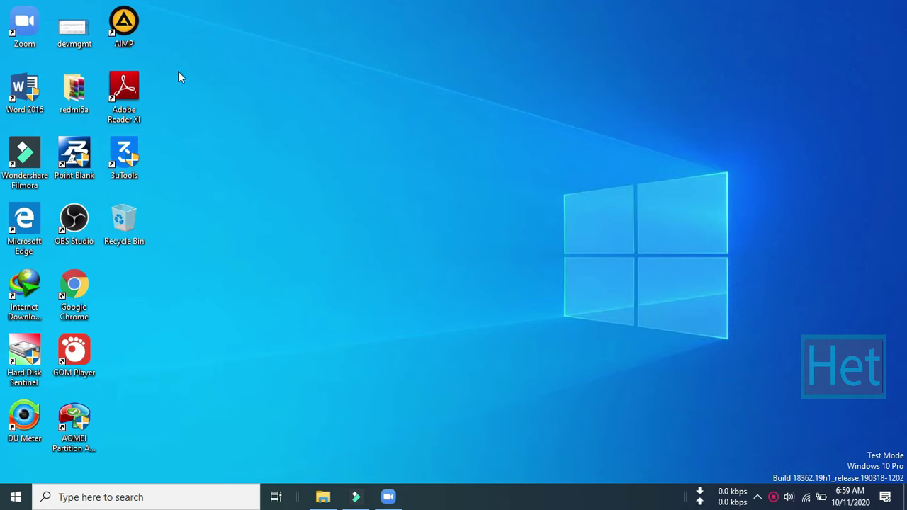
Launch Zoom, start a new meeting and check the computer audio joining dialog for microphone detection
double_click(32, 29)
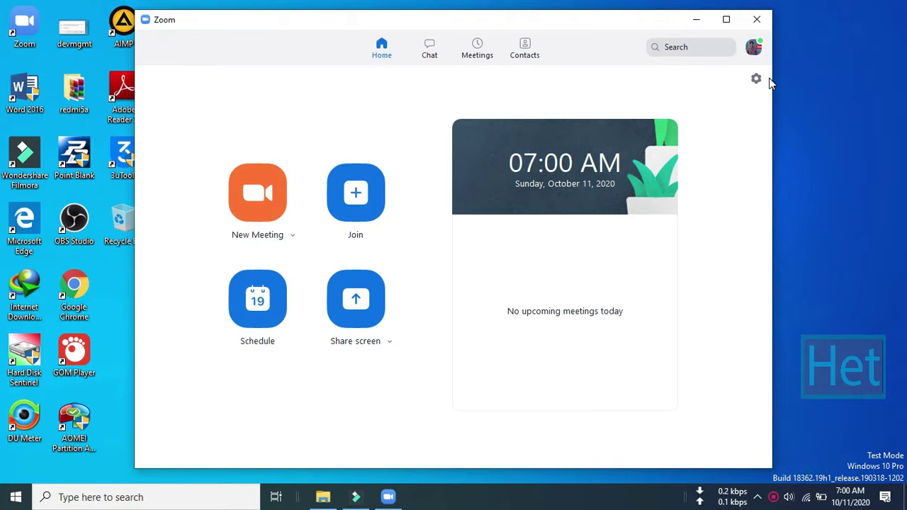
left_click(259, 198)
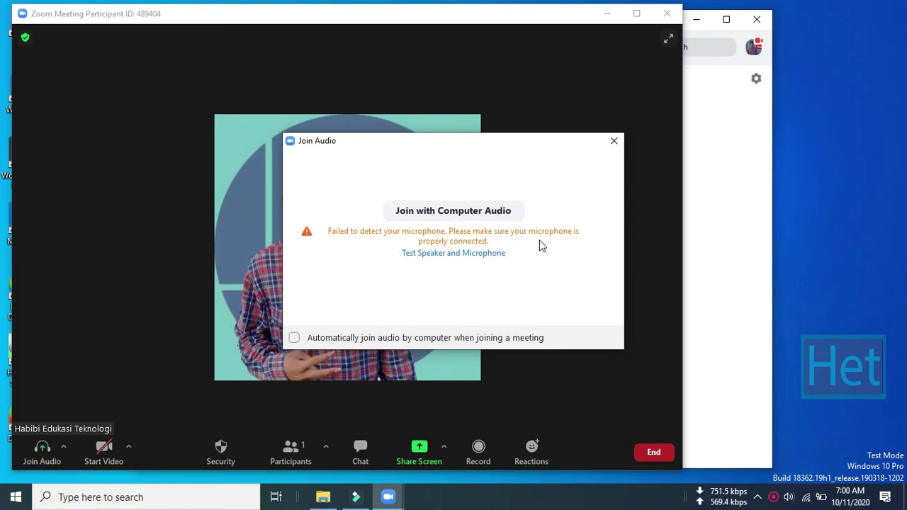
left_click(614, 141)
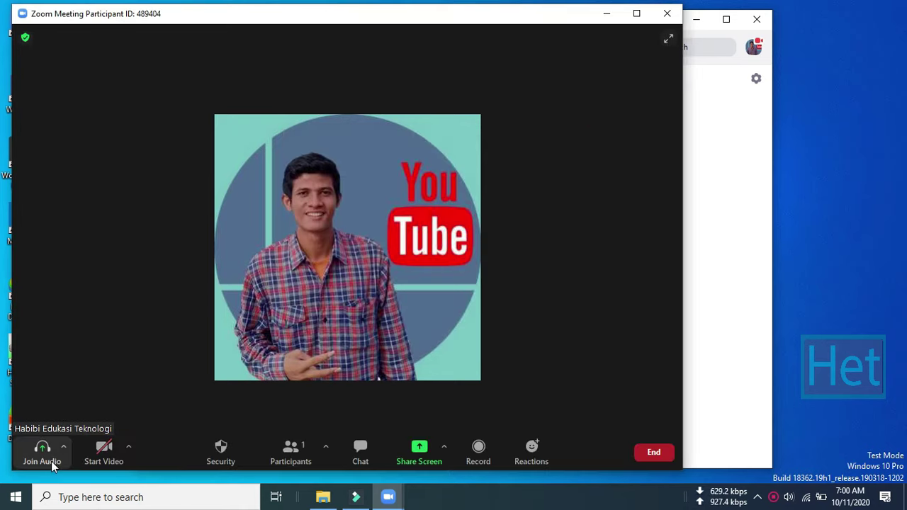
left_click(41, 457)
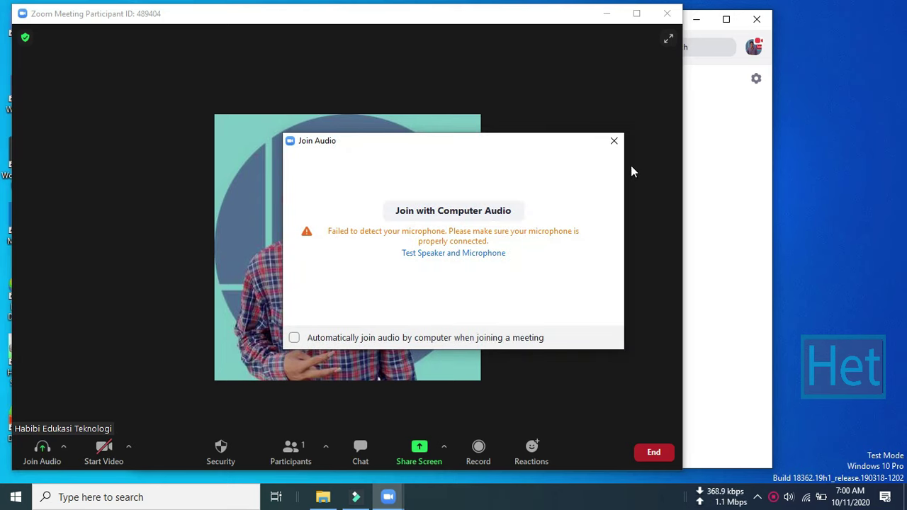
left_click(614, 142)
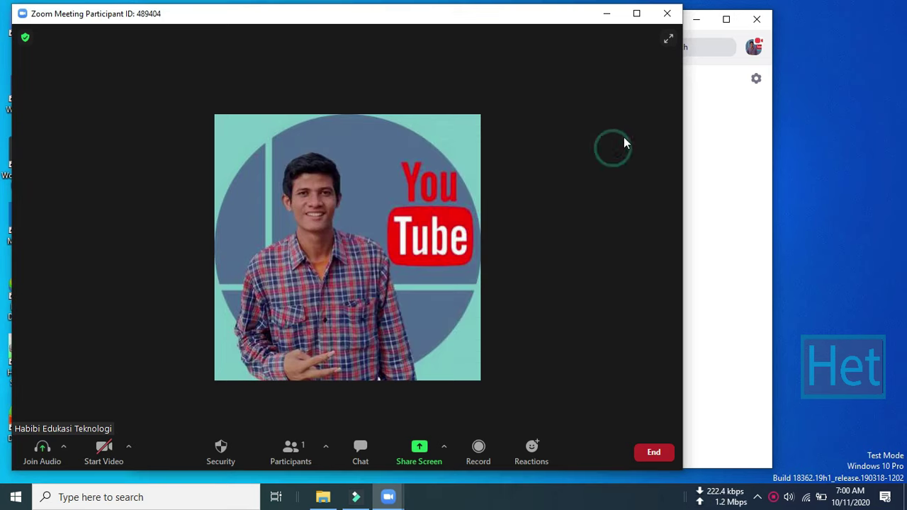
End the running meeting and return to the Zoom home window
left_click(654, 455)
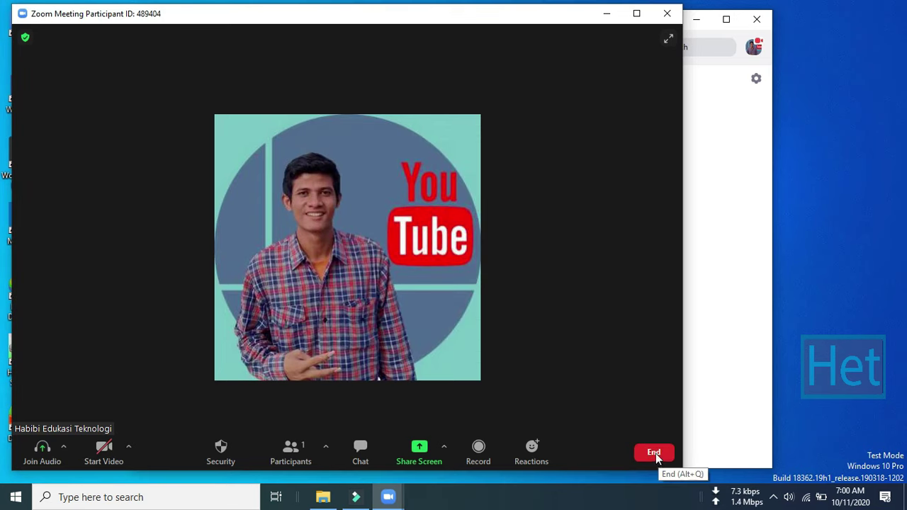
left_click(655, 453)
left_click(638, 416)
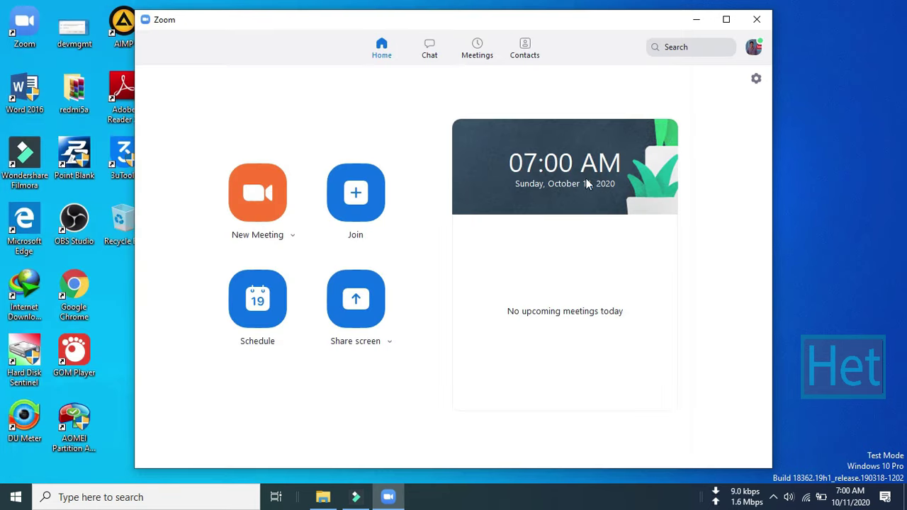
Check which microphone devices are available in Zoom's audio settings, then close the settings
left_click(755, 81)
left_click(755, 81)
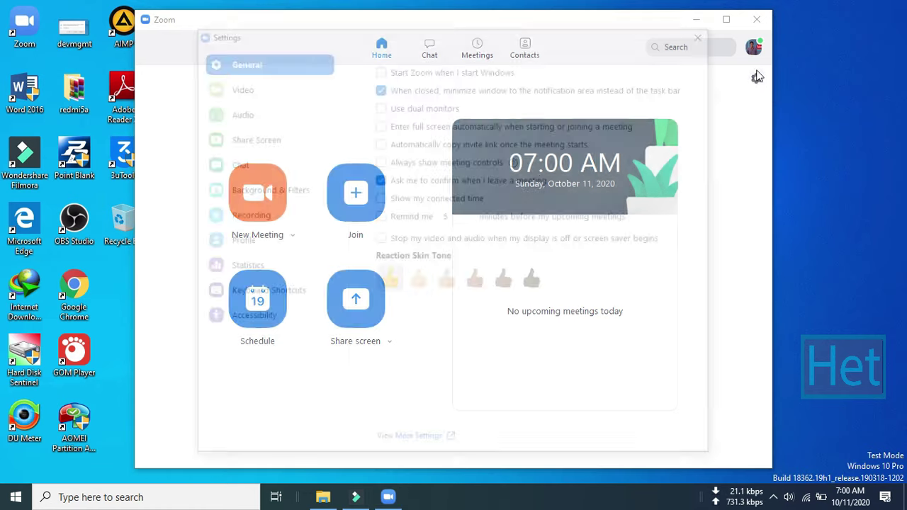
left_click(241, 113)
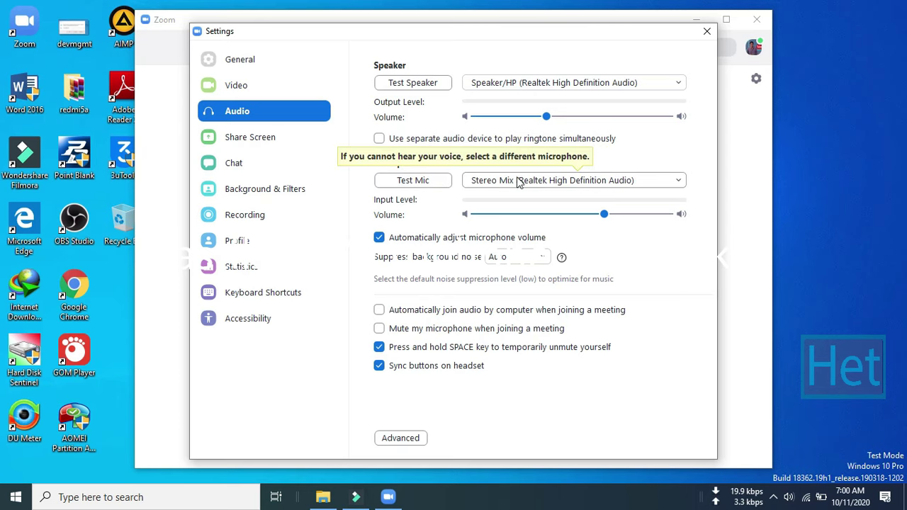
left_click(538, 181)
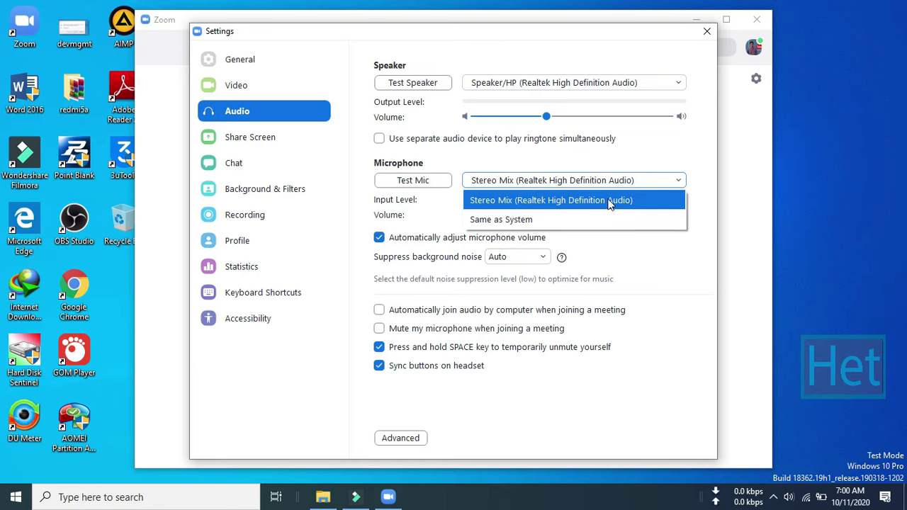
left_click(707, 32)
left_click(707, 32)
left_click(741, 282)
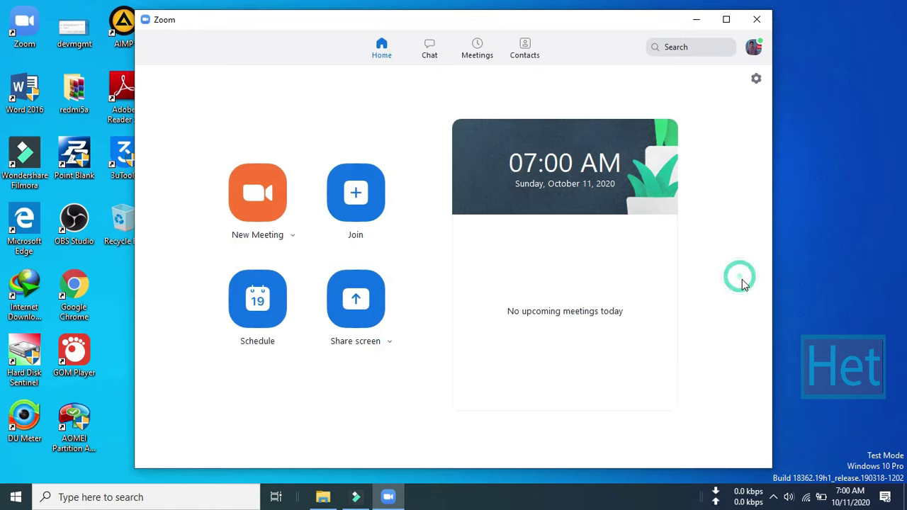
Open Computer Management for This PC from File Explorer and minimise the Explorer window
left_click(323, 497)
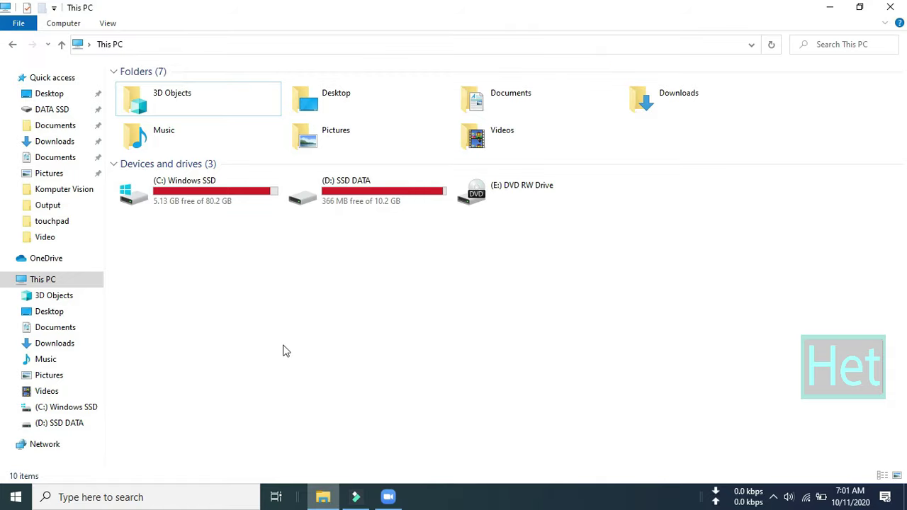
left_click(45, 280)
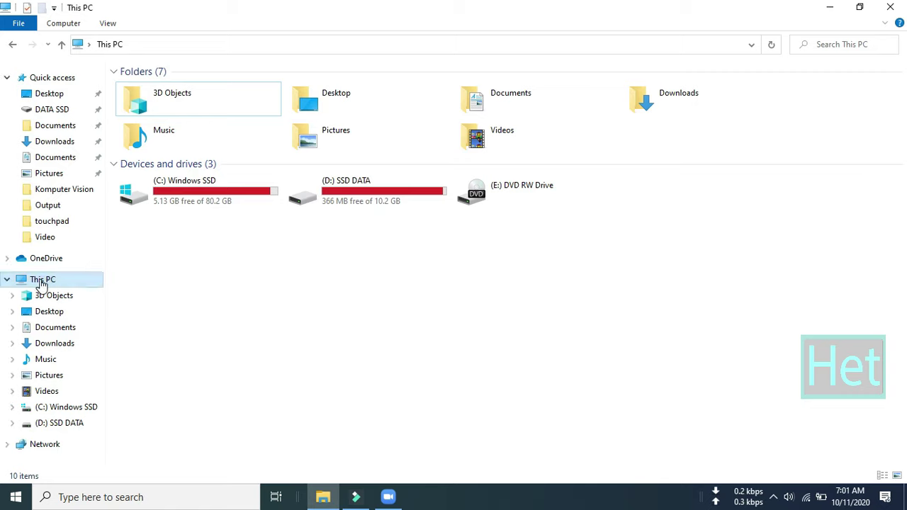
right_click(41, 280)
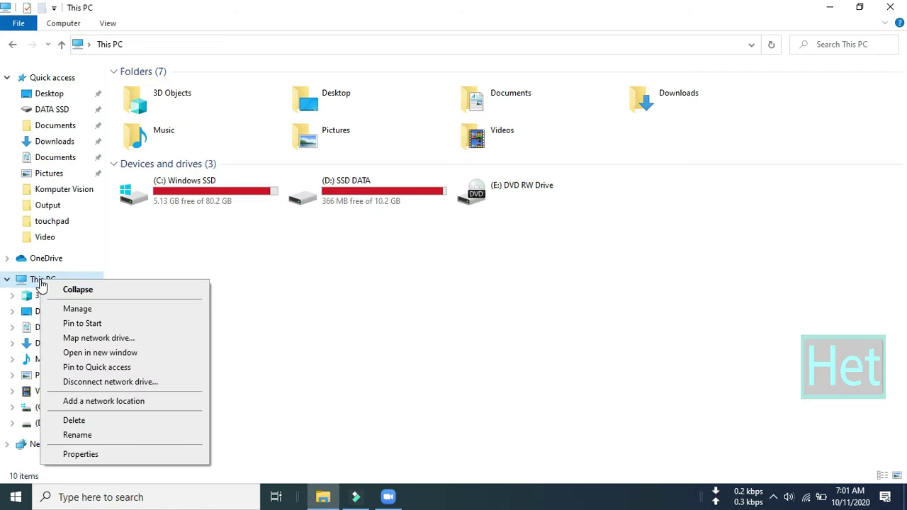
left_click(77, 312)
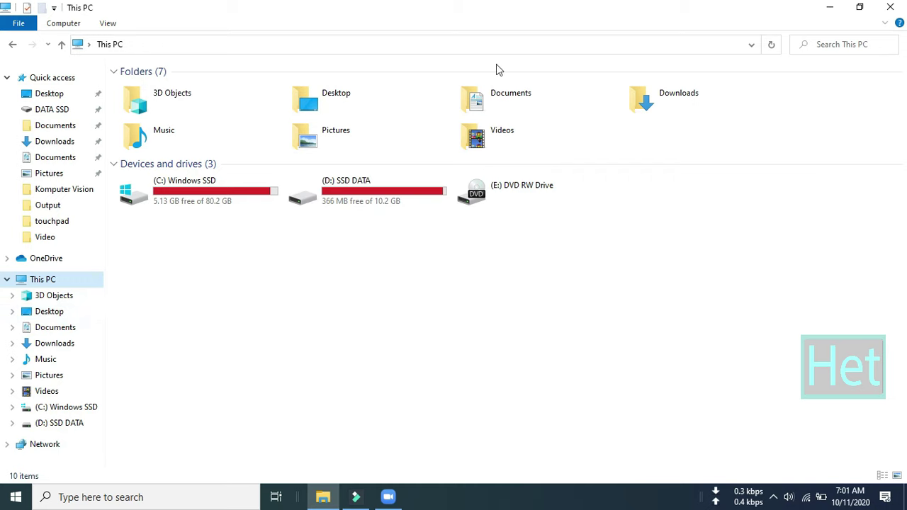
left_click(841, 7)
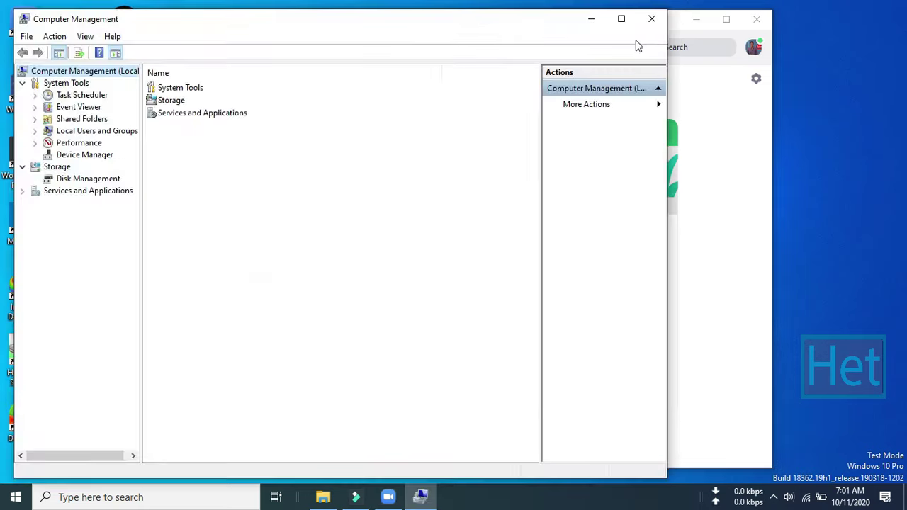
Check the device status of Realtek High Definition Audio in Device Manager's sound controllers, then close Computer Management
left_click(90, 154)
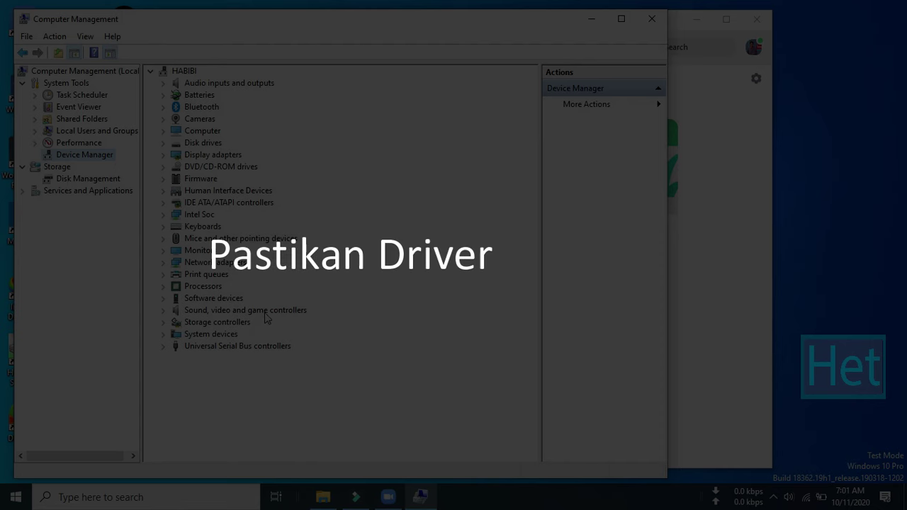
double_click(213, 312)
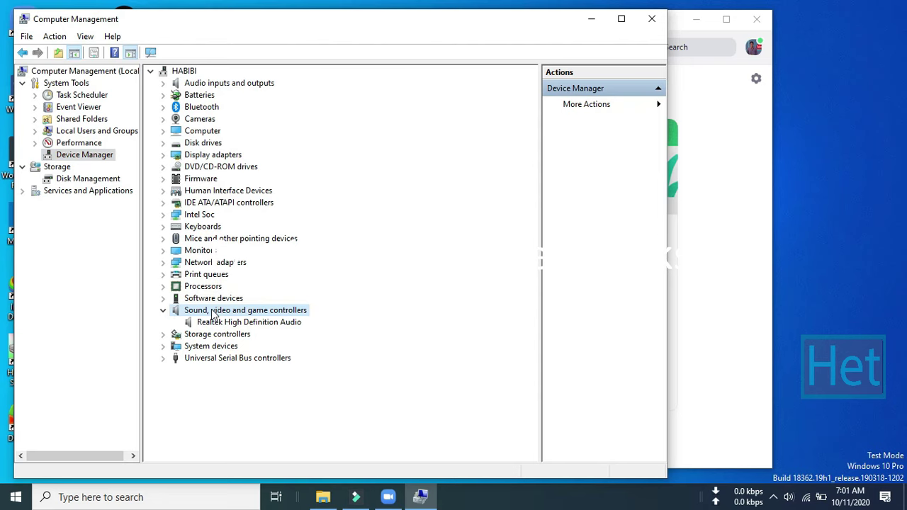
left_click(289, 326)
right_click(289, 326)
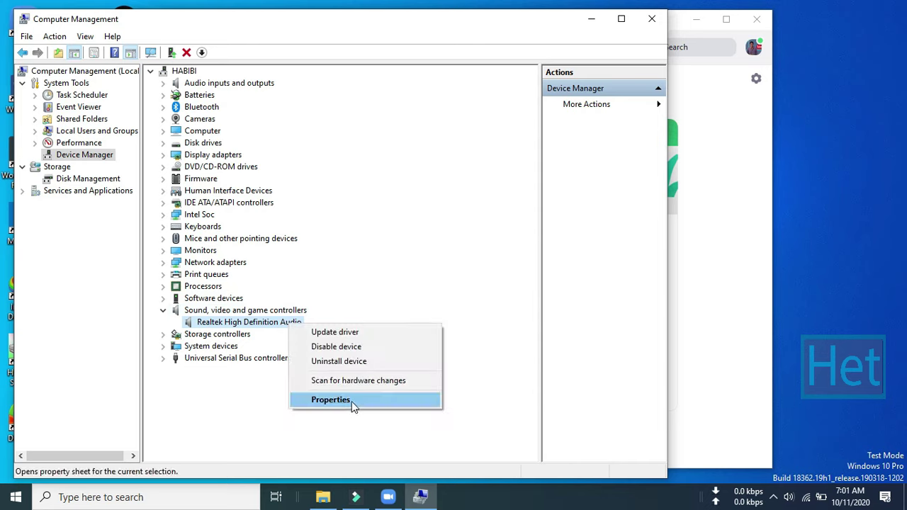
left_click(351, 402)
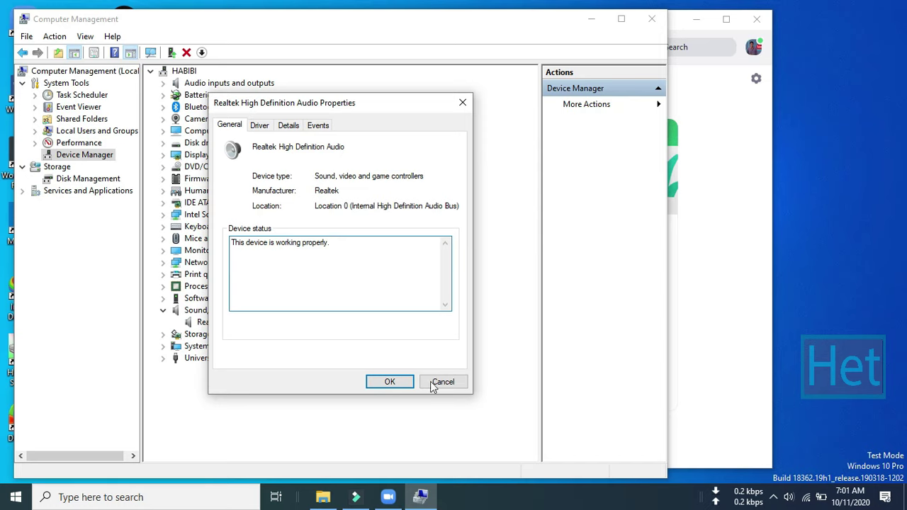
left_click(390, 381)
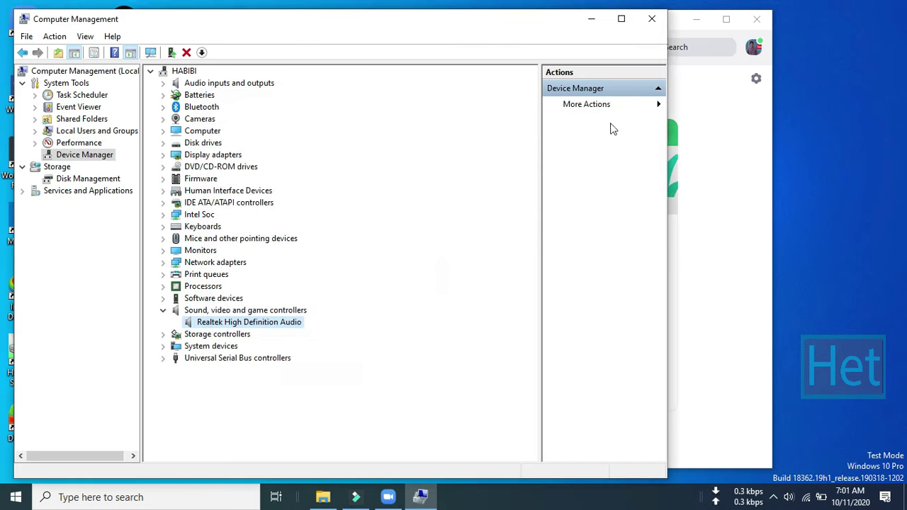
left_click(653, 25)
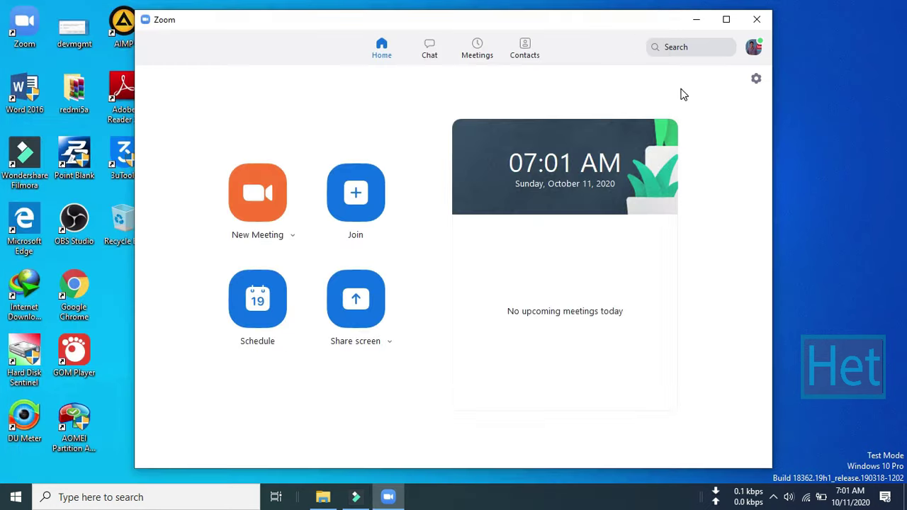
Open the Windows sound settings and go to the page for managing input sound devices
left_click(789, 498)
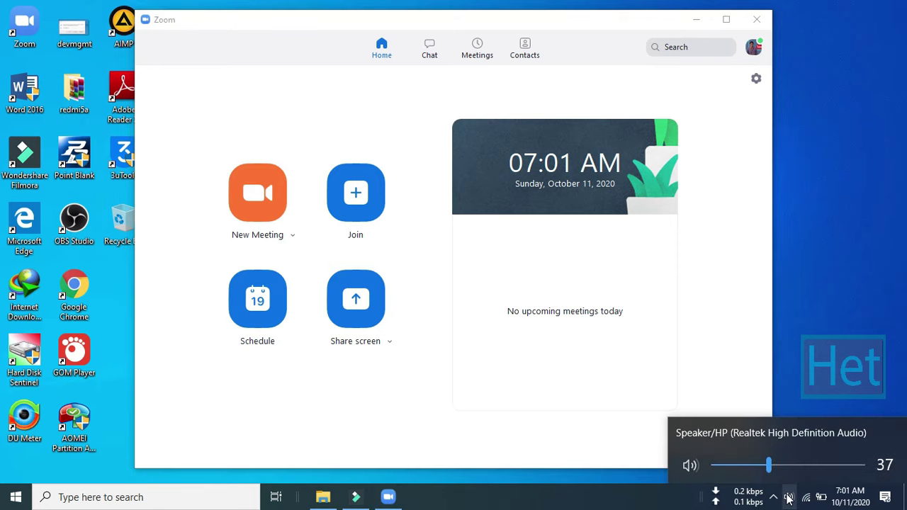
right_click(789, 499)
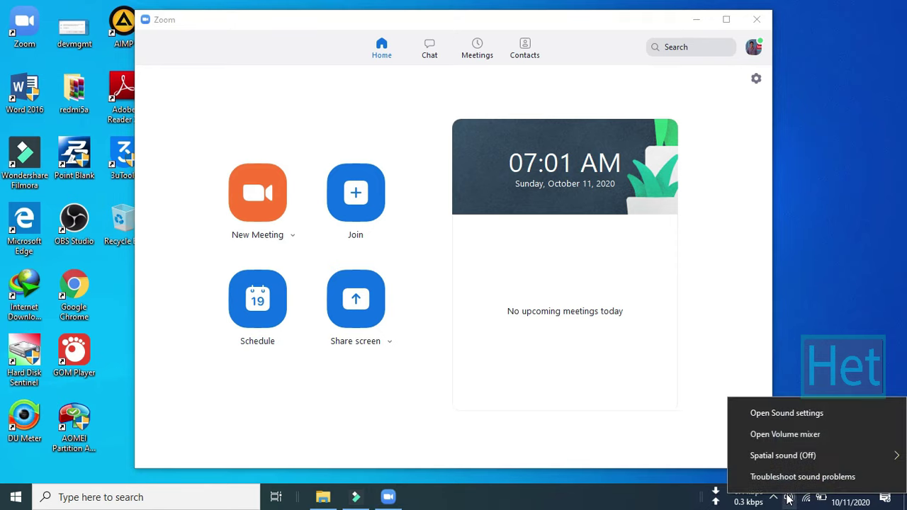
left_click(802, 423)
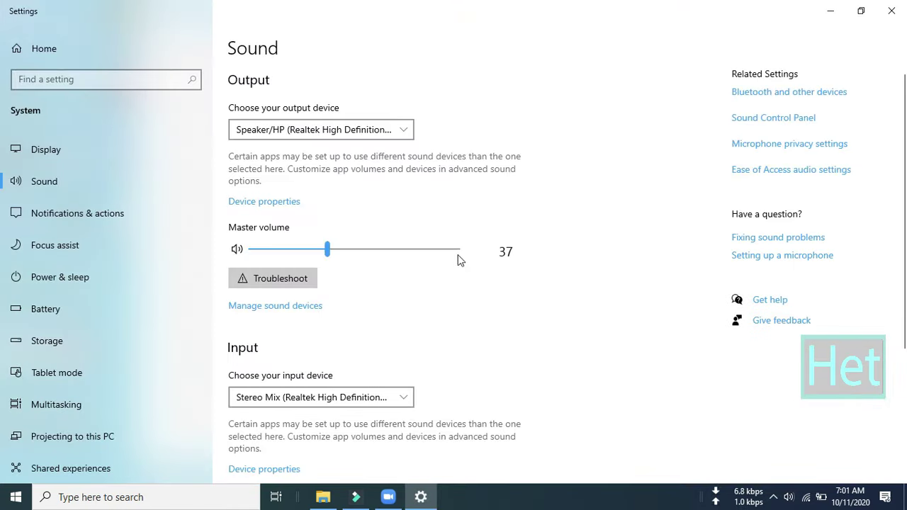
scroll(454, 330, "down", 3)
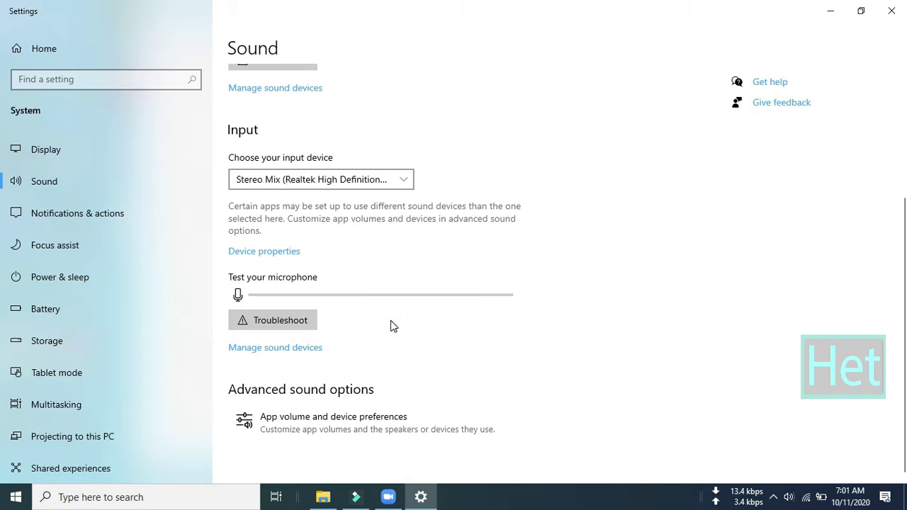
left_click(281, 352)
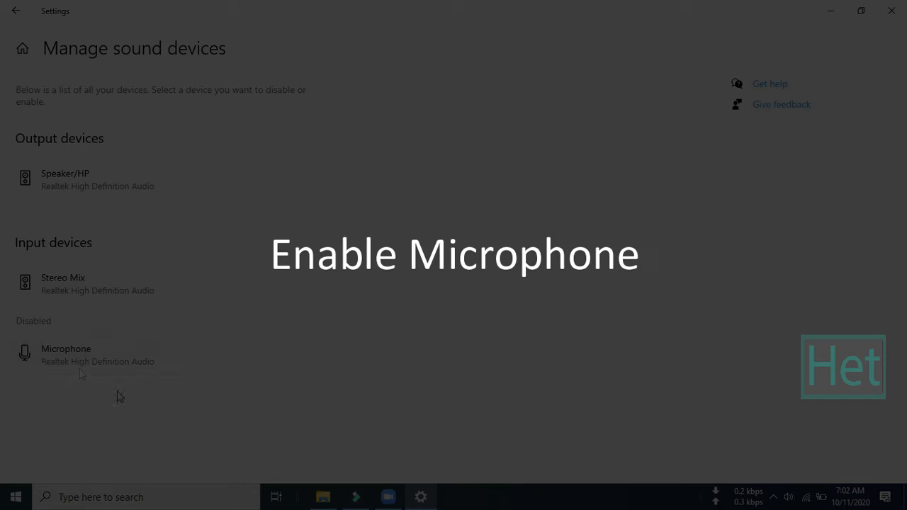
Enable the disabled Realtek Microphone input device and close the Windows settings
left_click(81, 368)
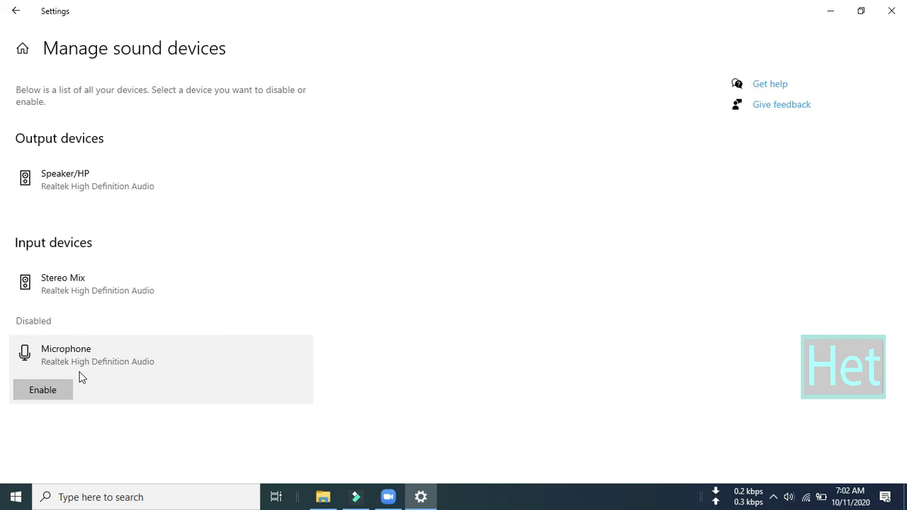
left_click(51, 394)
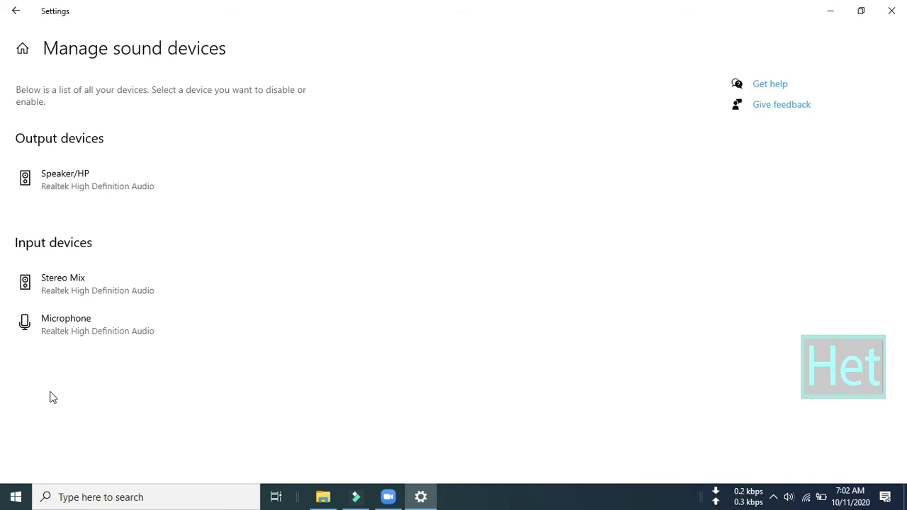
left_click(891, 11)
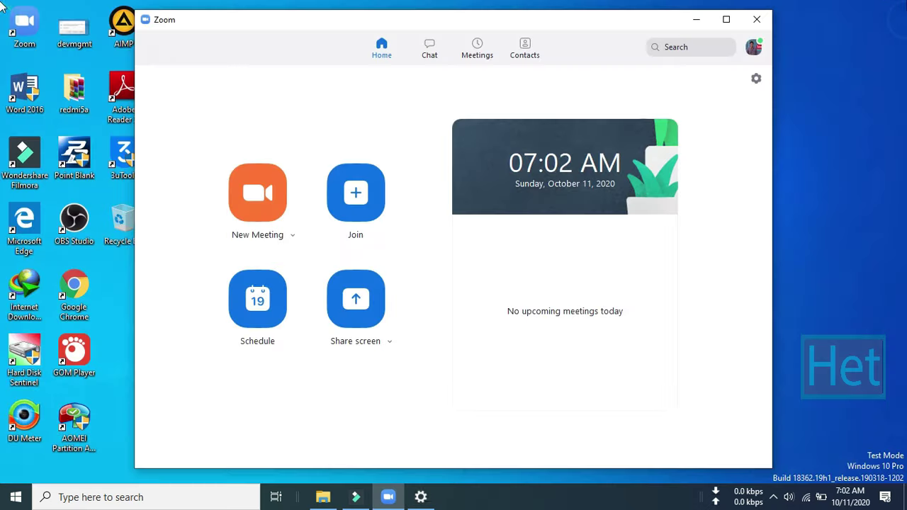
Choose Microphone (Realtek High Definition Audio) as the microphone in Zoom's audio settings
left_click(755, 81)
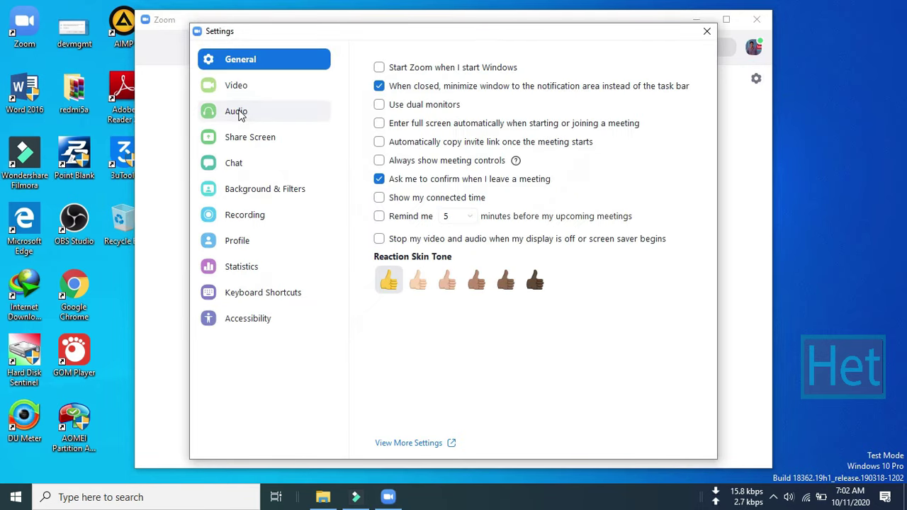
left_click(237, 113)
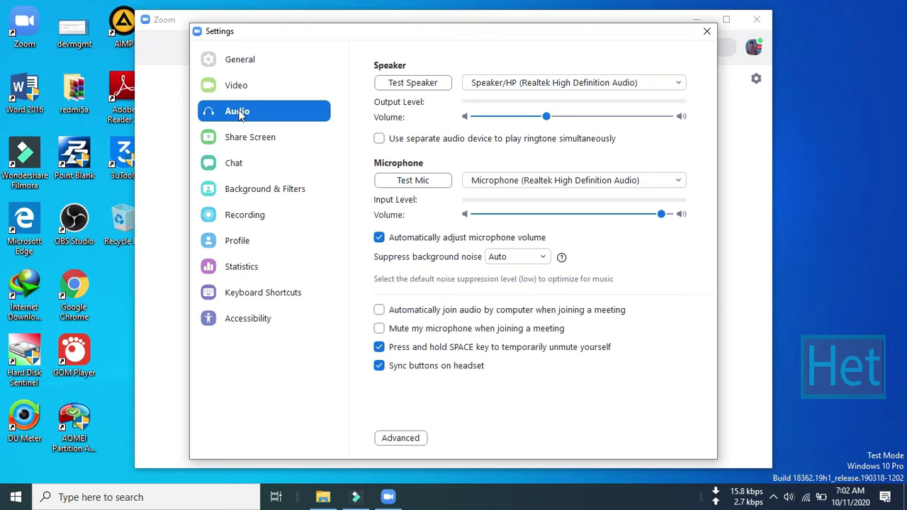
left_click(528, 180)
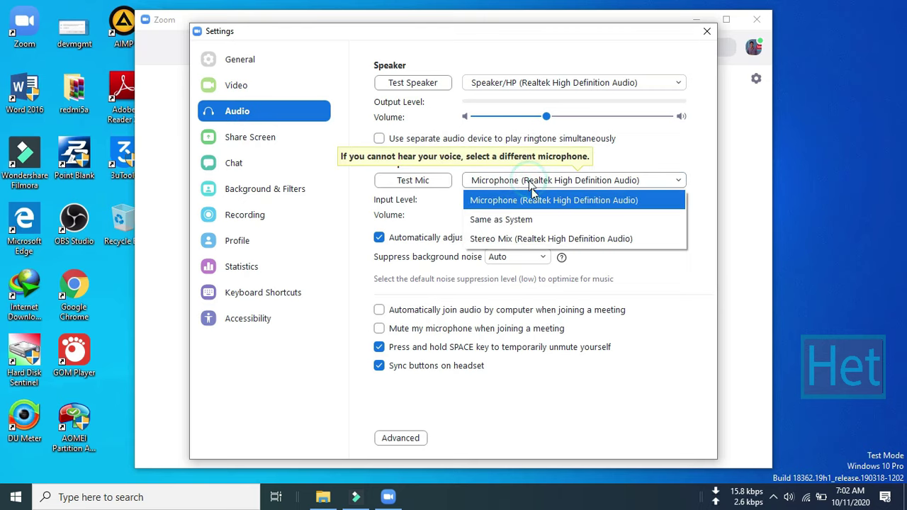
left_click(601, 200)
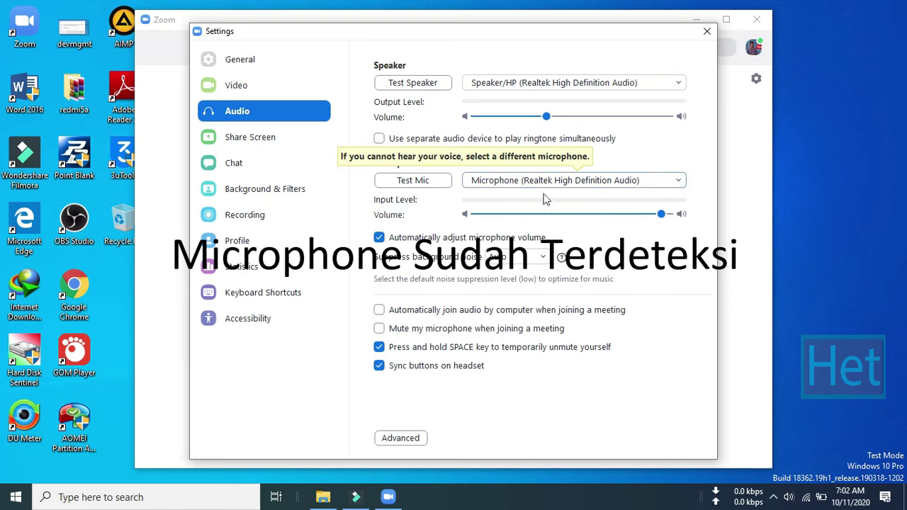
Run a microphone test recording in the audio settings, stop it, and close the settings
left_click(416, 185)
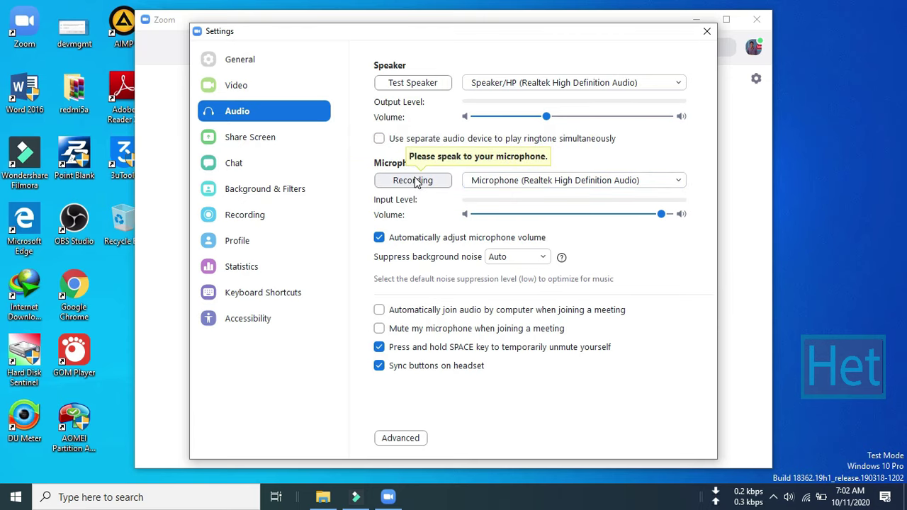
left_click(432, 180)
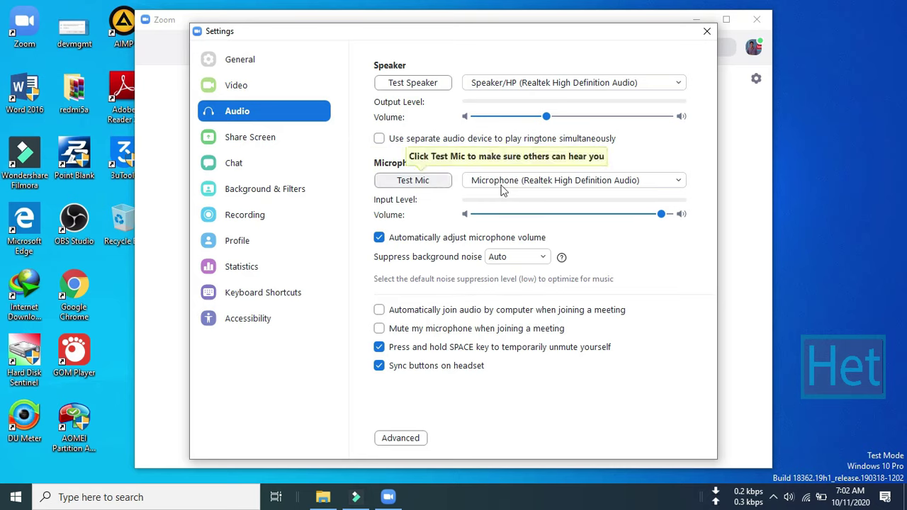
left_click(706, 32)
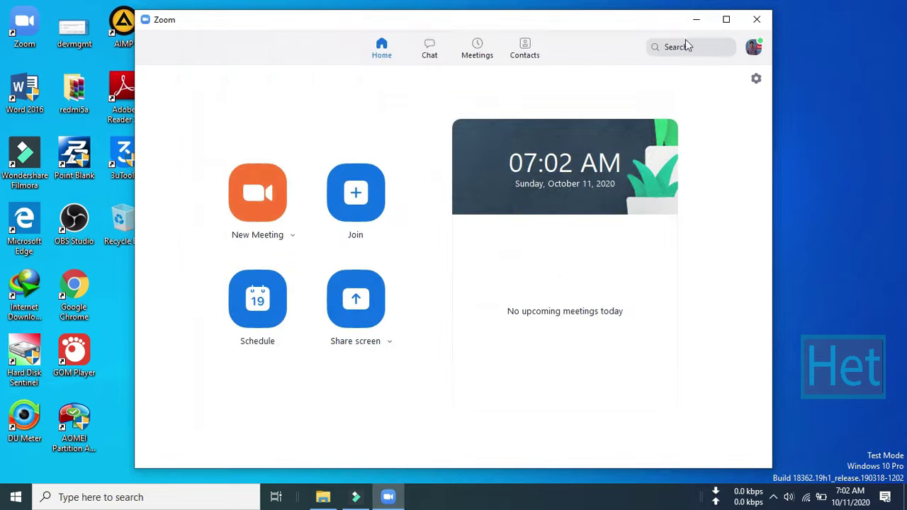
Start a new meeting to check microphone detection, dismiss the Join Audio prompt, and end the meeting
left_click(259, 198)
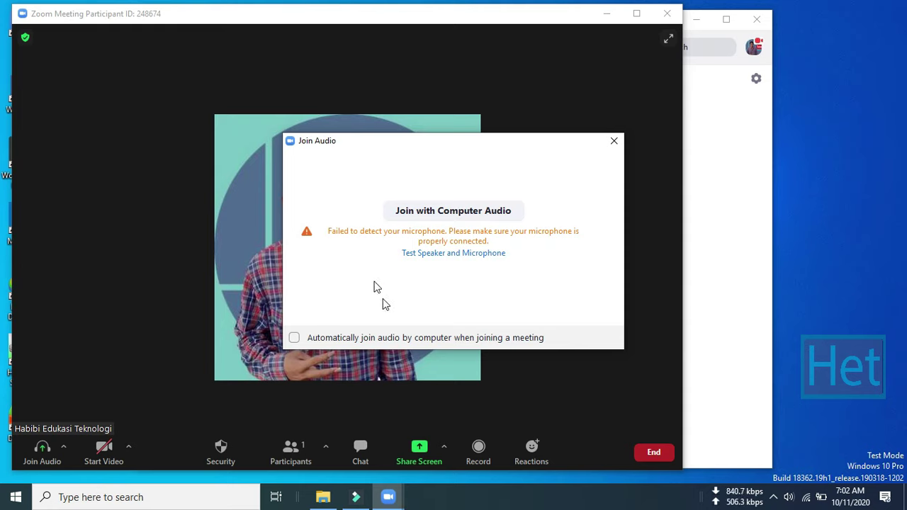
left_click(613, 141)
mouse_move(666, 14)
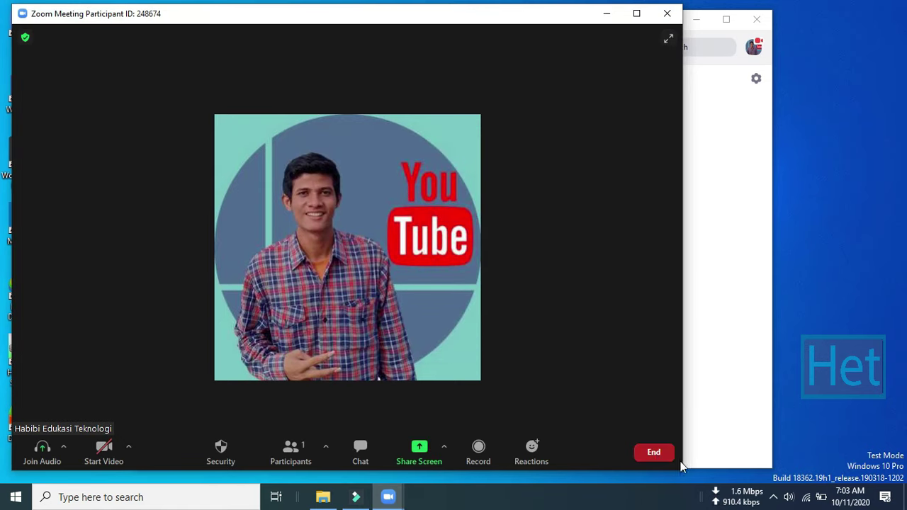
left_click(656, 452)
left_click(627, 419)
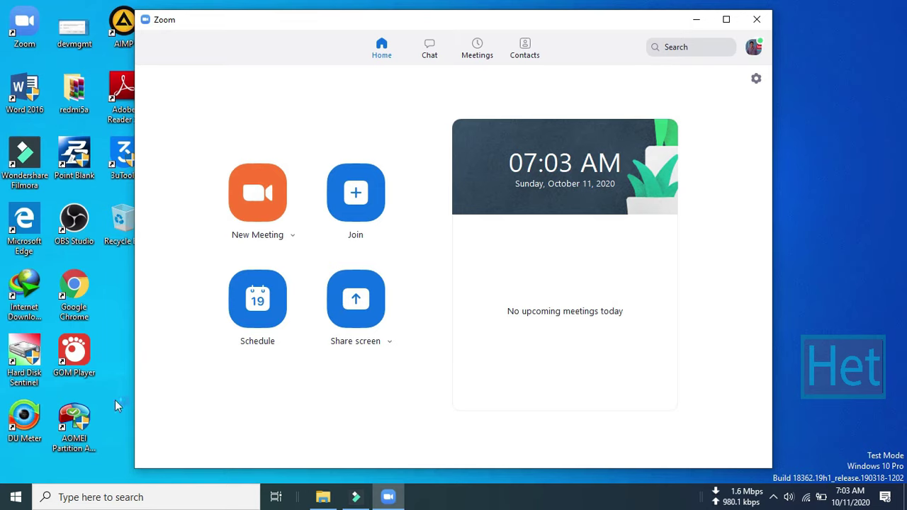
Search Windows for "microp", open Microphone privacy settings, and set microphone access for this device to On
left_click(97, 500)
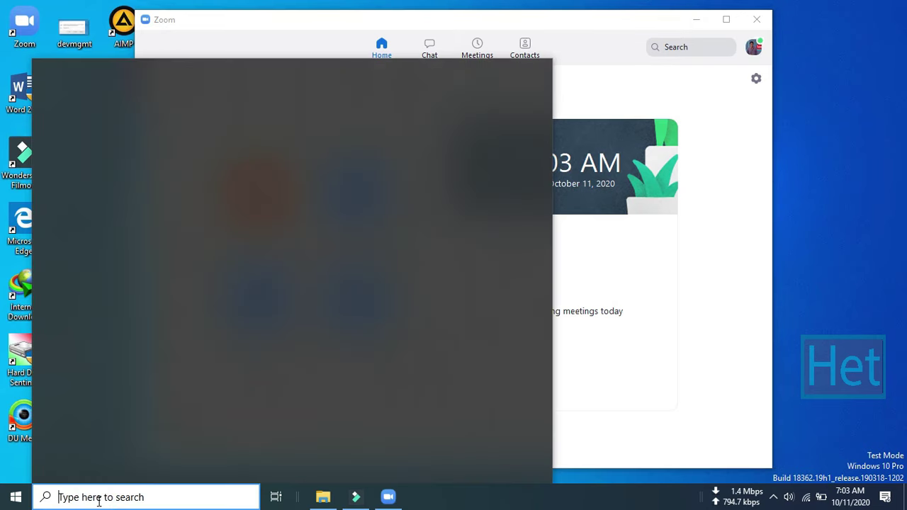
type("m")
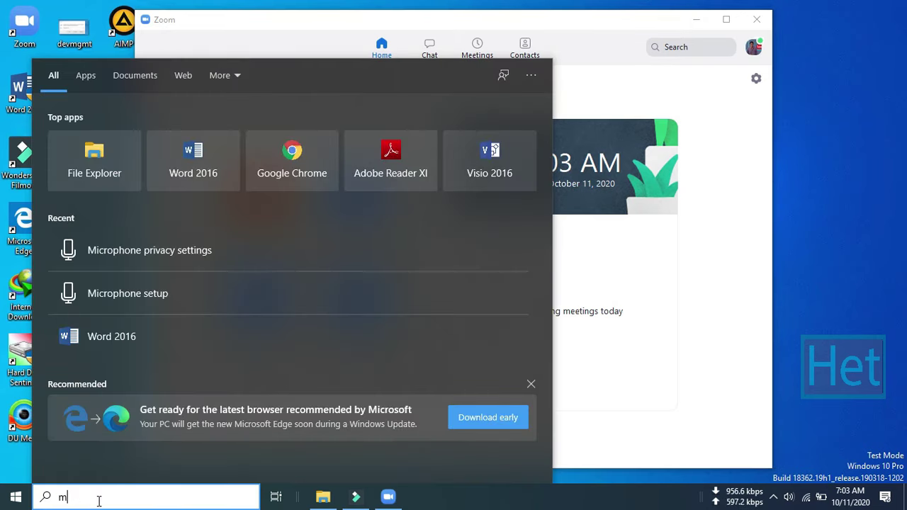
type("icrop")
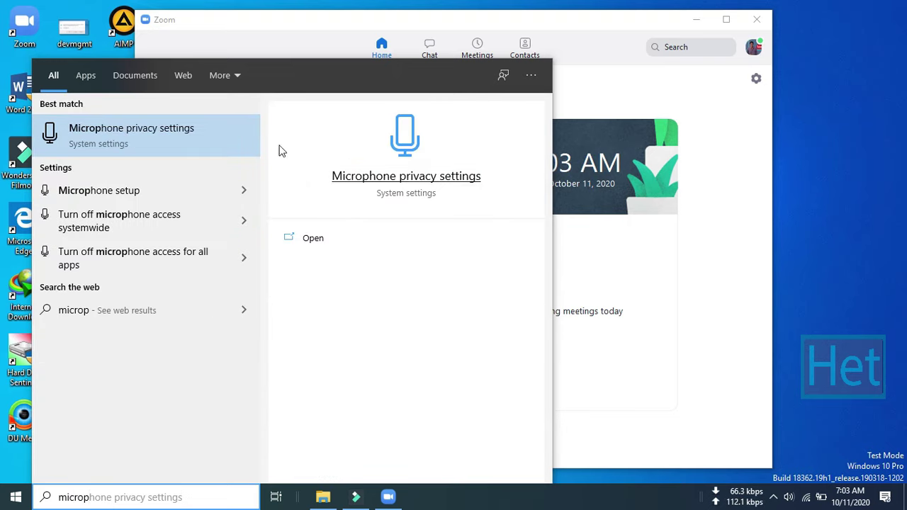
left_click(157, 140)
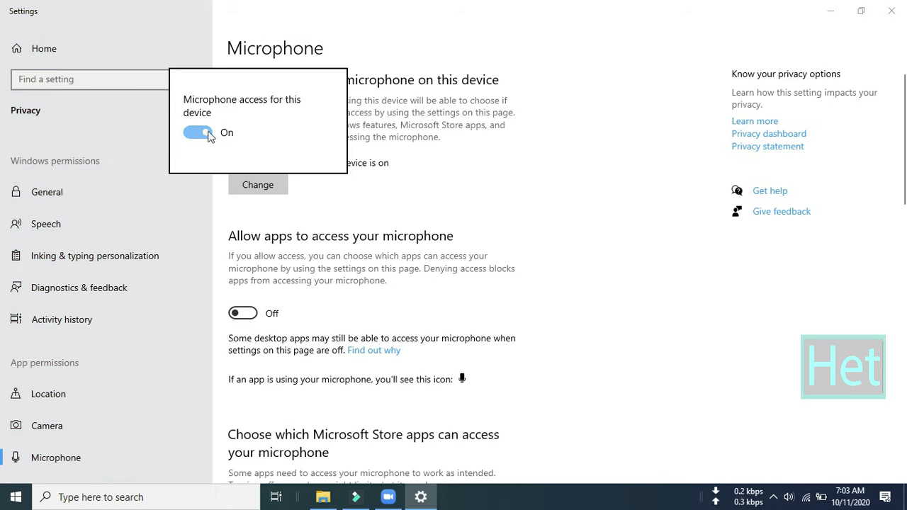
left_click(293, 206)
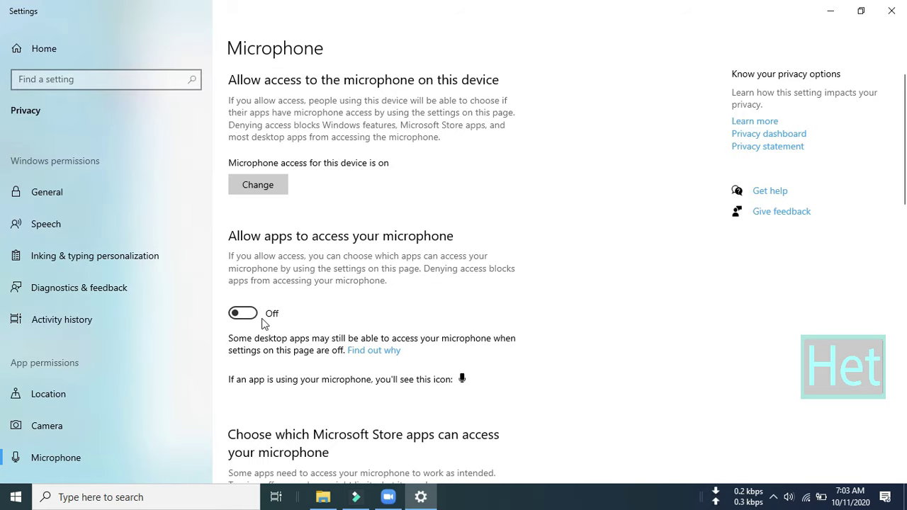
Allow apps to access the microphone, review the Microsoft Store app permissions, and close the Windows settings
left_click(247, 314)
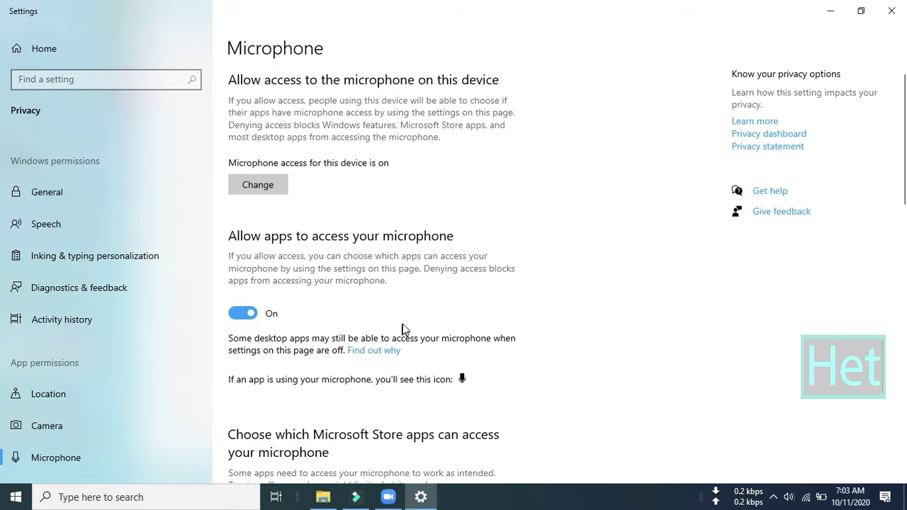
scroll(402, 330, "down", 2)
scroll(404, 315, "down", 3)
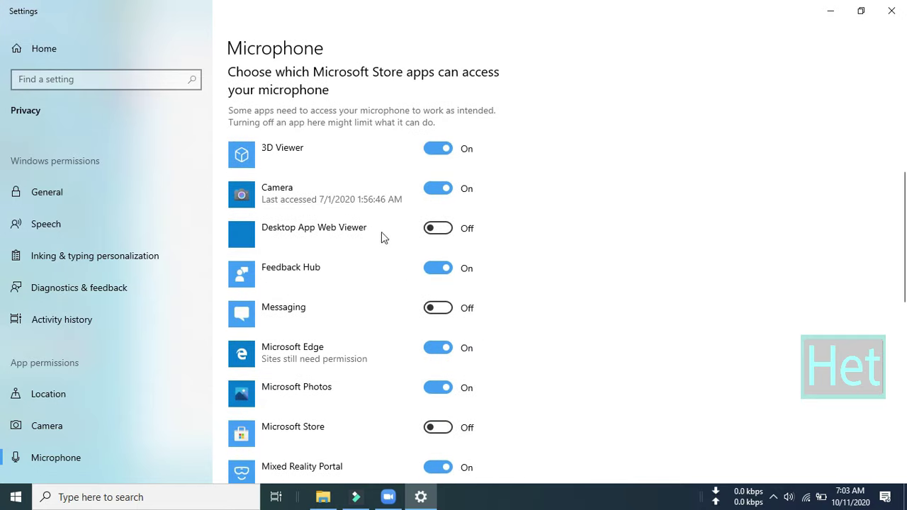
scroll(334, 224, "down", 2)
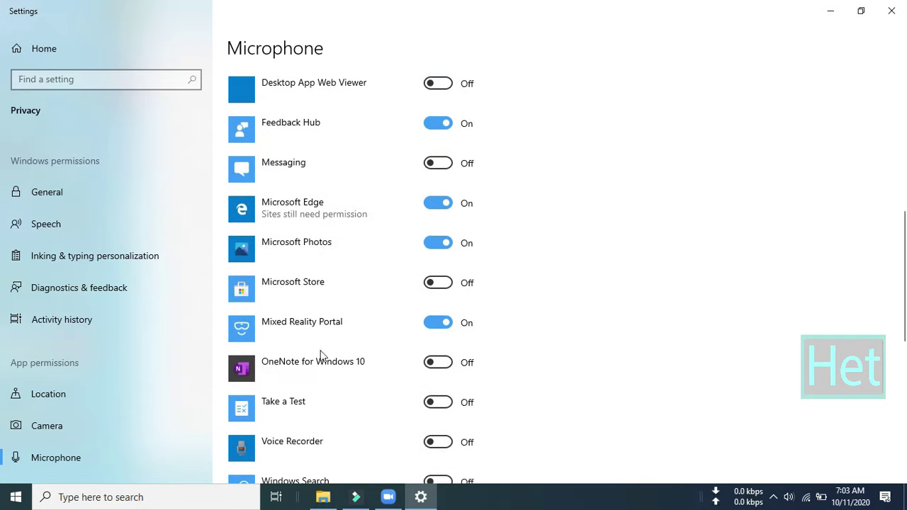
scroll(385, 231, "up", 7)
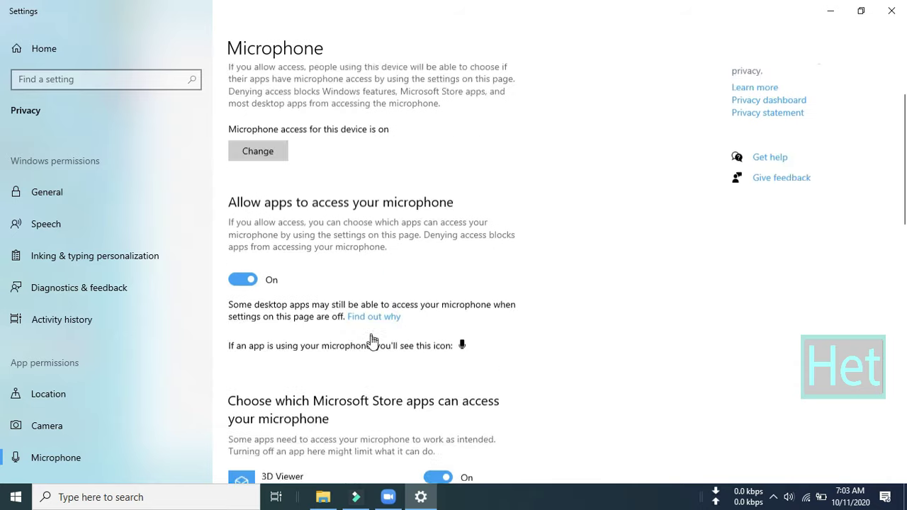
scroll(373, 341, "up", 1)
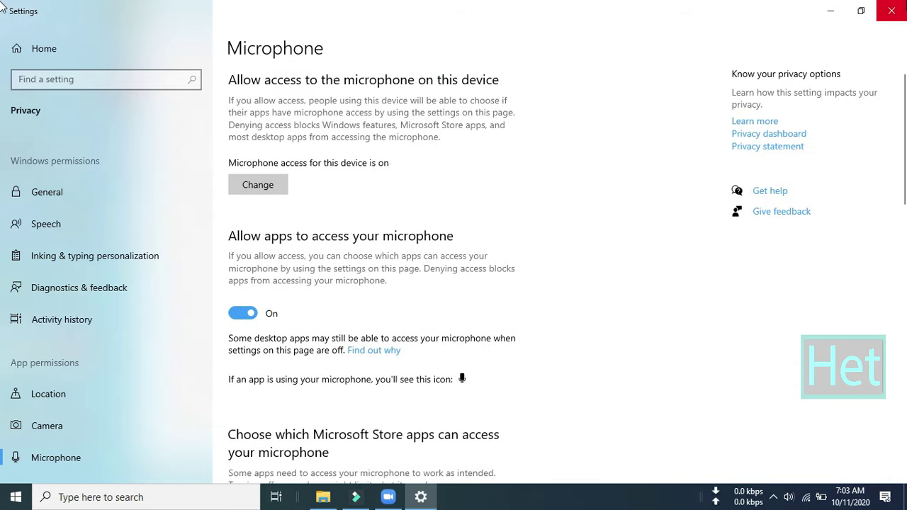
left_click(892, 10)
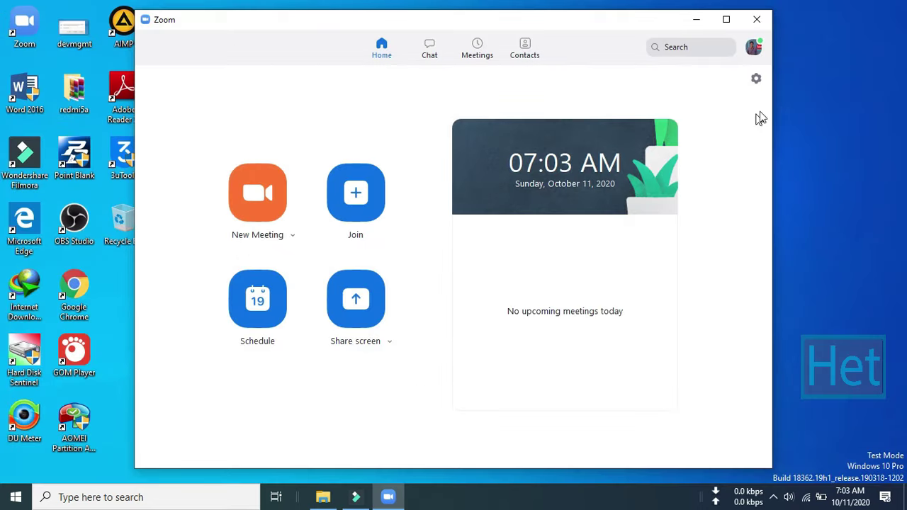
Start a new Zoom meeting, join it with computer audio, and end the meeting
left_click(250, 197)
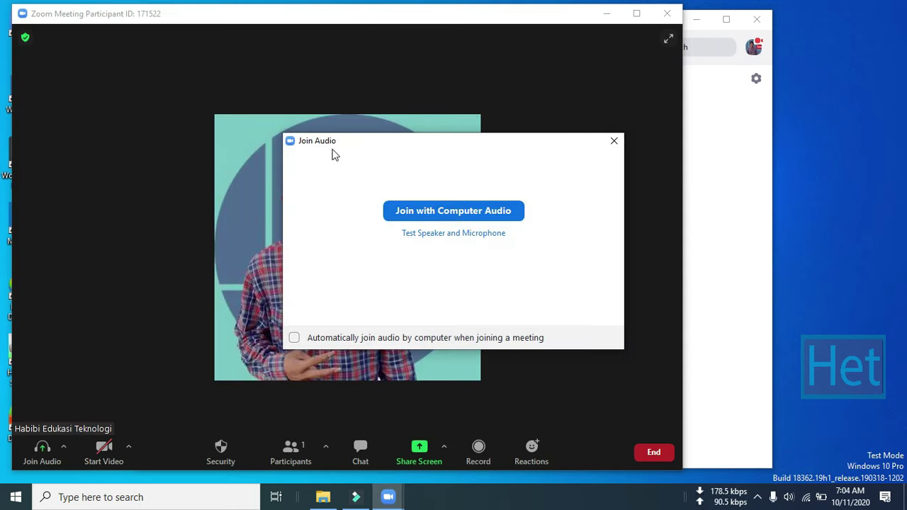
left_click(462, 211)
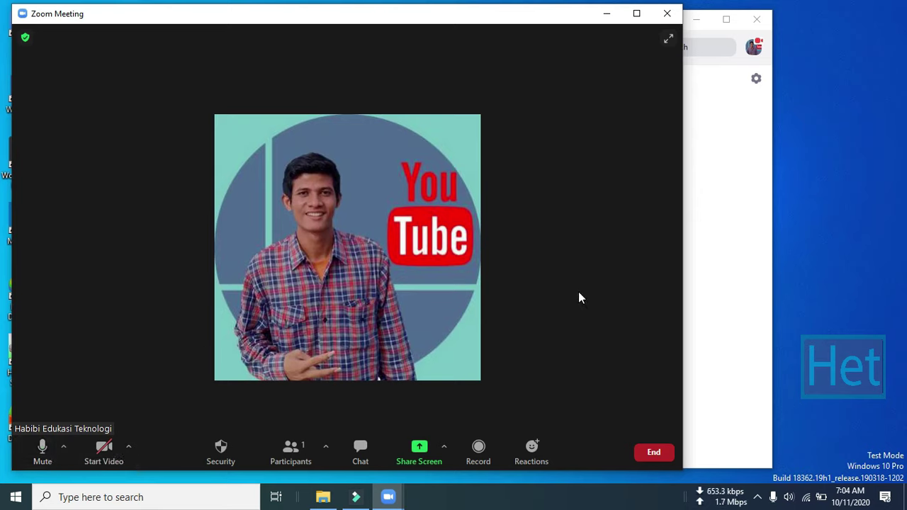
left_click(667, 13)
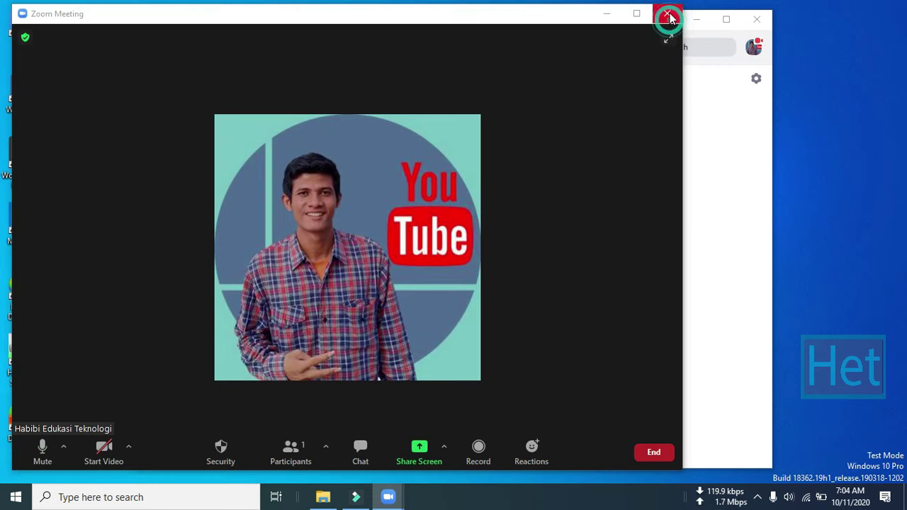
left_click(599, 74)
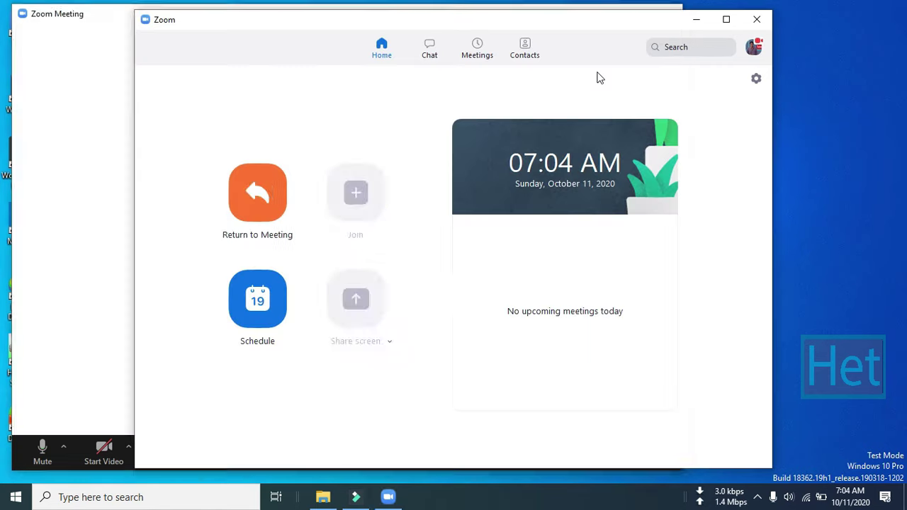